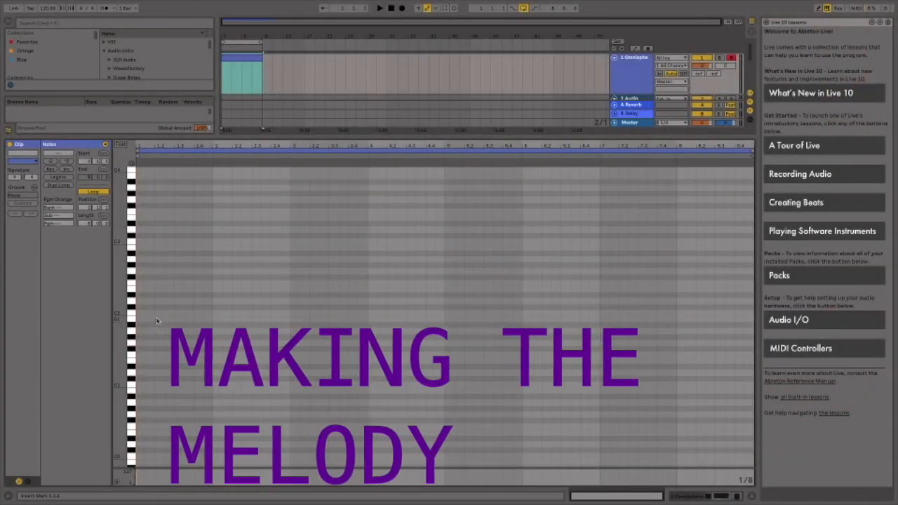
Step: Add the melody notes to the Omnisphere MIDI clip during playback and duplicate the whole four-bar pattern to fill the clip
key("space")
left_click(146, 301)
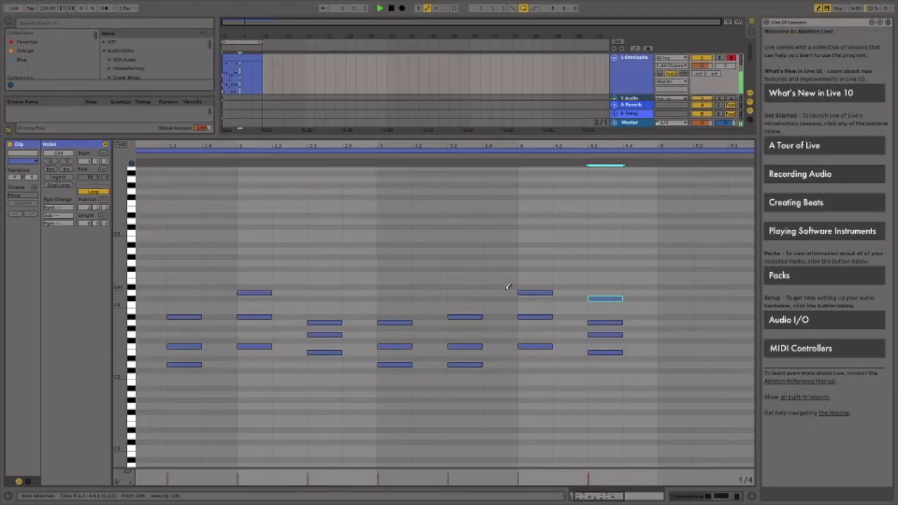
key("ctrl+a")
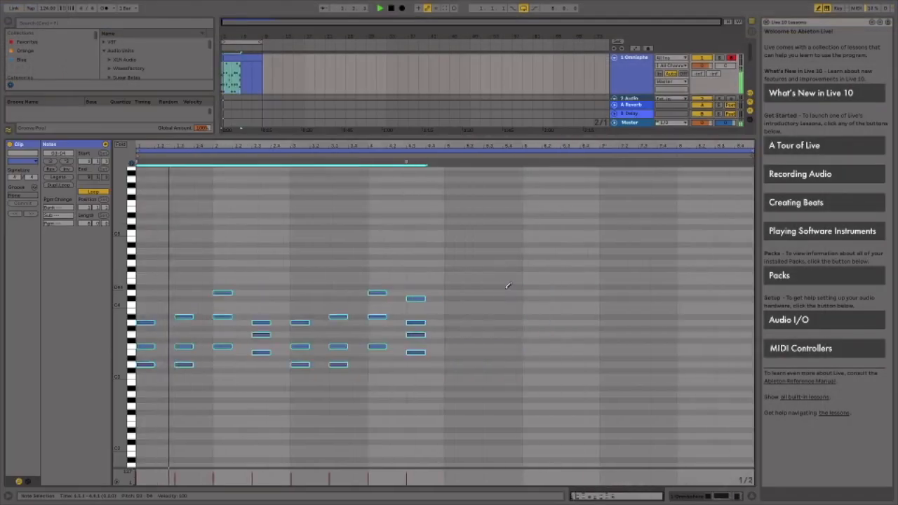
key("ctrl+d")
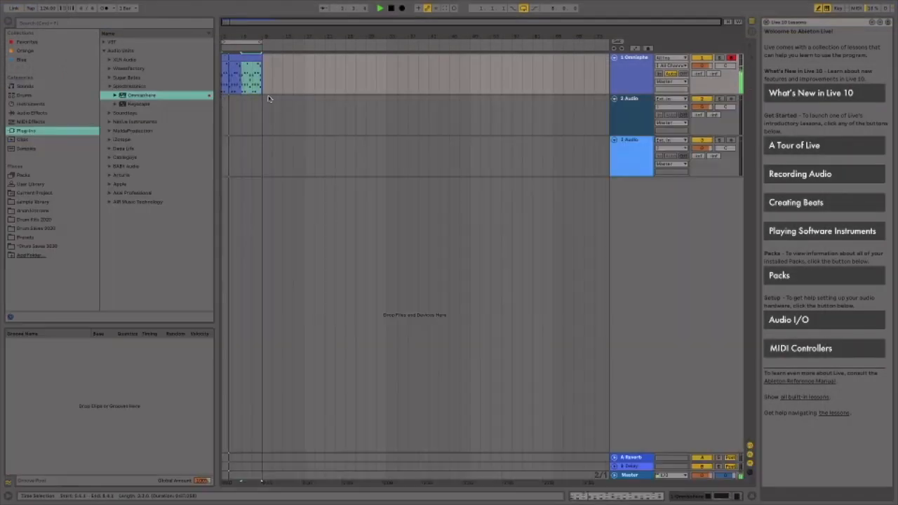
Step: Open the Omnisphere melody clip and review its notes across all eight bars during playback
scroll(239, 113, "up", 3)
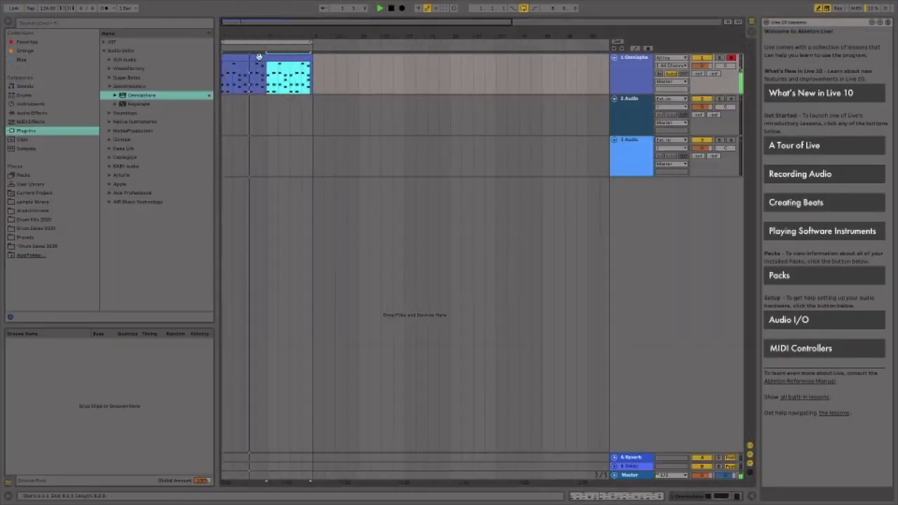
scroll(267, 93, "up", 3)
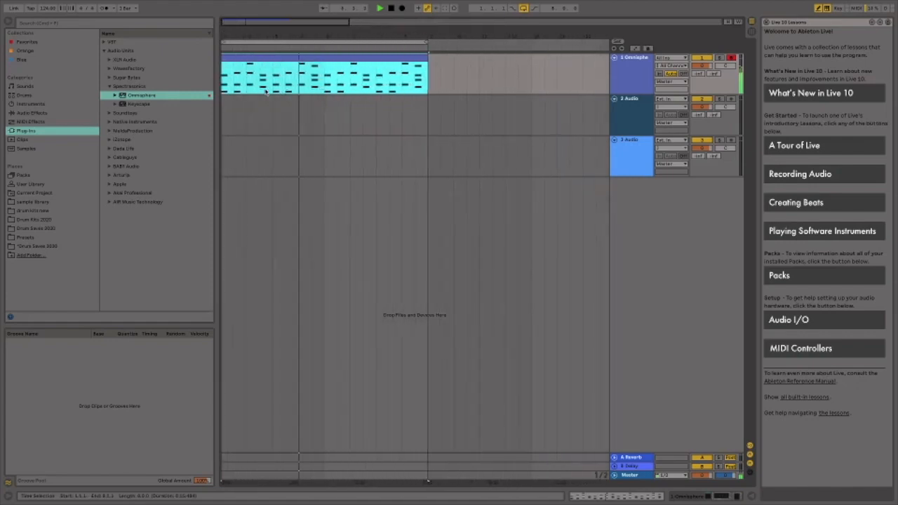
double_click(298, 59)
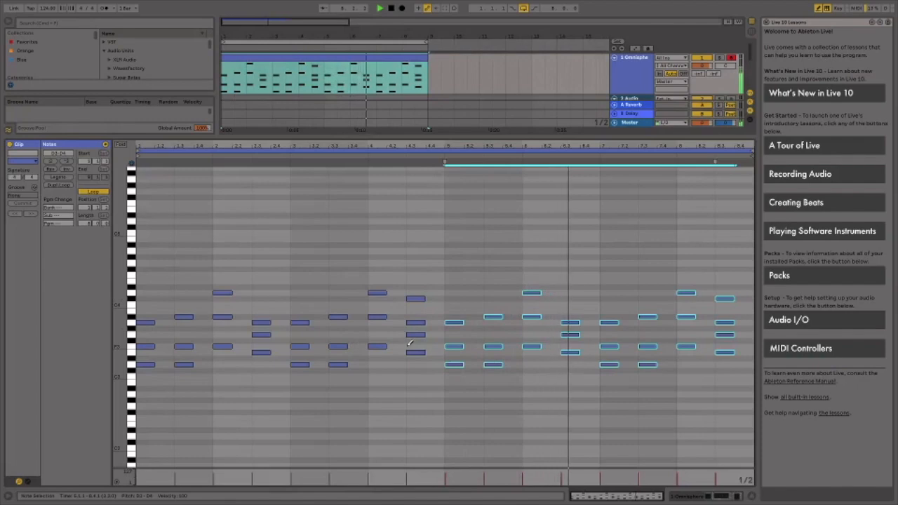
key("ctrl+alt+l")
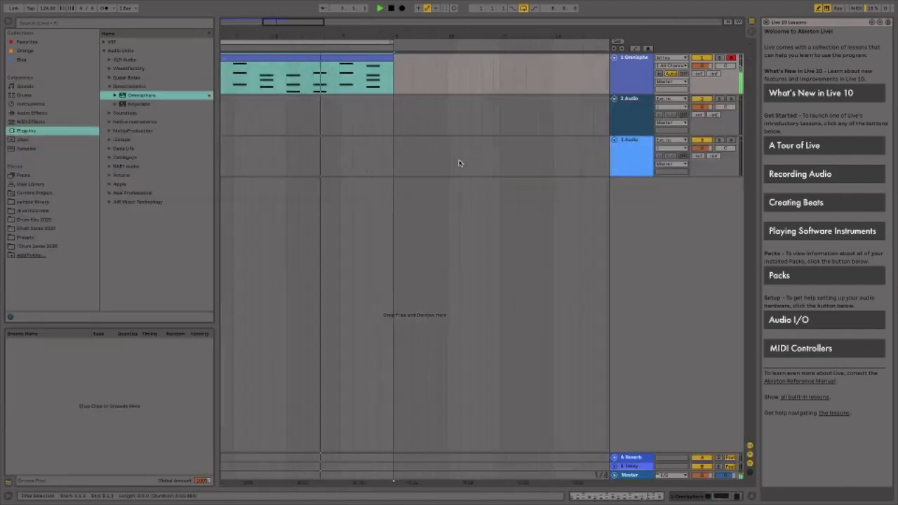
Step: Delete the spare audio tracks and freeze the Omnisphere track
left_click(637, 144, "shift")
key("Delete")
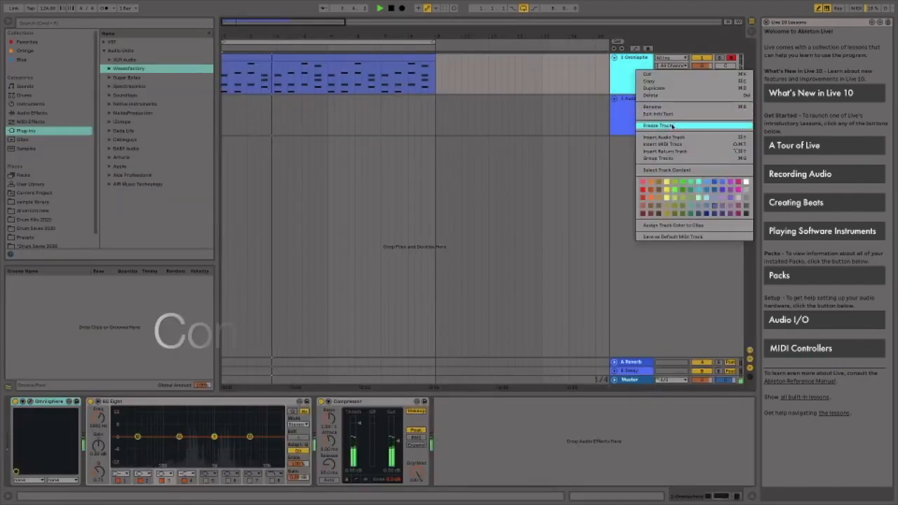
left_click(659, 223)
left_click(524, 267)
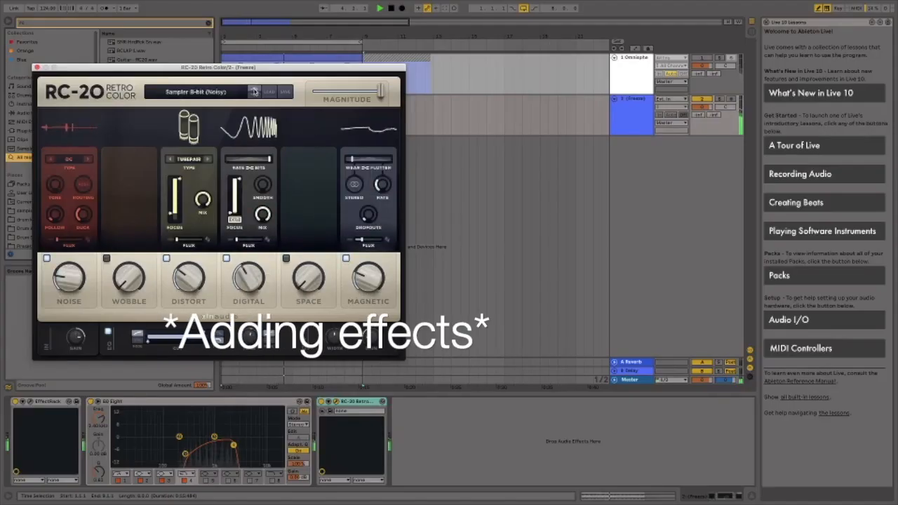
Step: Advance RC-20 Retro Color on the frozen melody track through its sampler presets, going past Sampler 12-bit
left_click(254, 92)
left_click(254, 92)
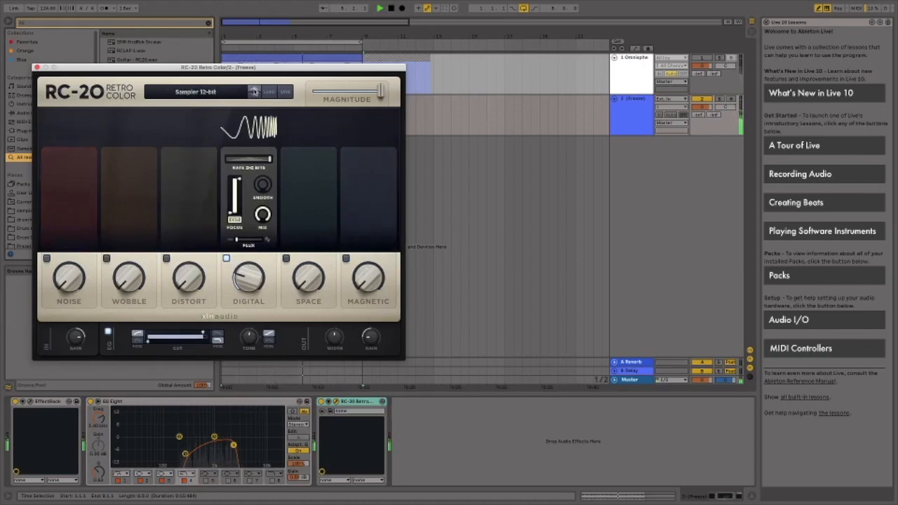
left_click(254, 92)
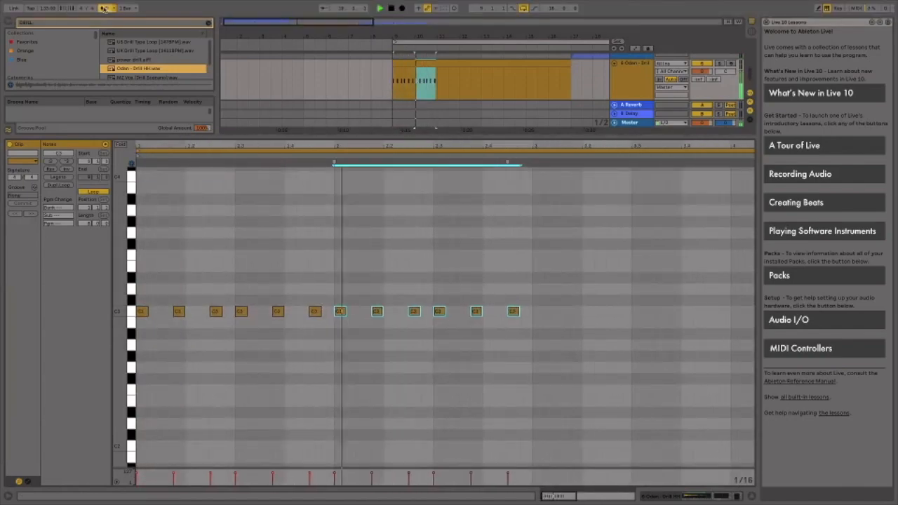
Step: Shorten the arrangement loop to eight bars so that it ends with the hi-hat clips
scroll(424, 334, "up", 2)
key("ctrl+alt+l")
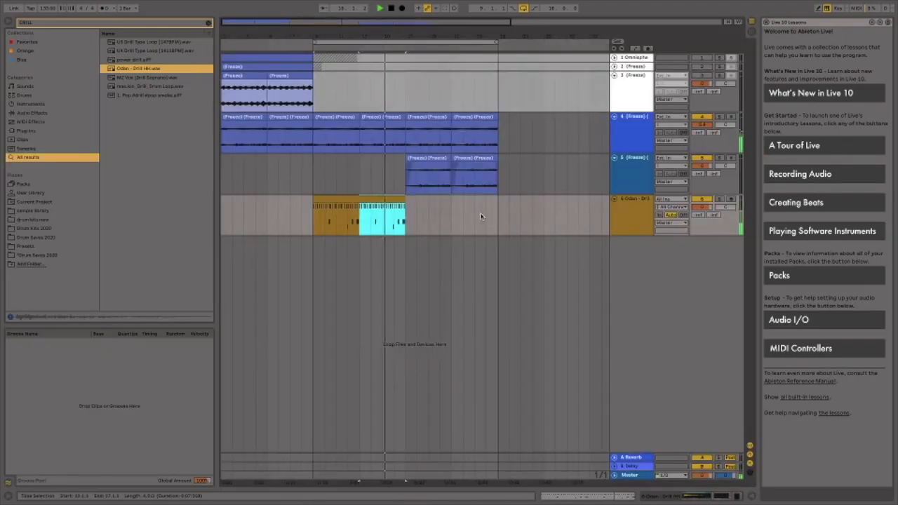
left_click_drag(494, 40, 432, 46)
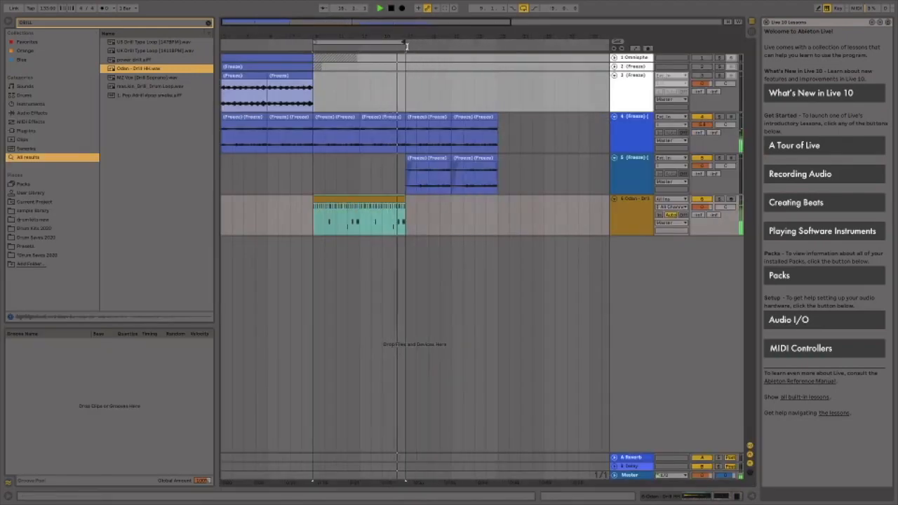
scroll(400, 263, "up", 2)
scroll(400, 263, "left", 4)
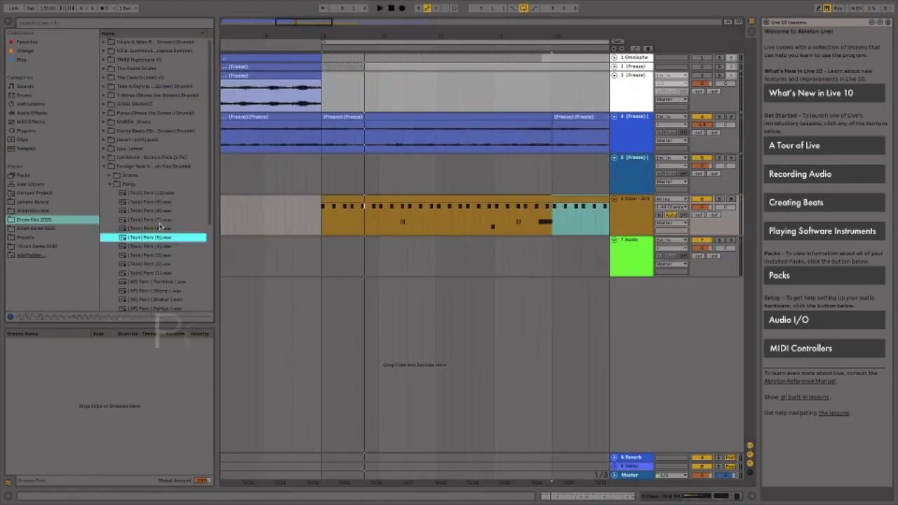
Step: Audition the [Tock] Perc samples in the drum kit's Percs folder
key("Down")
key("Down")
key("Down")
key("Down")
key("Down")
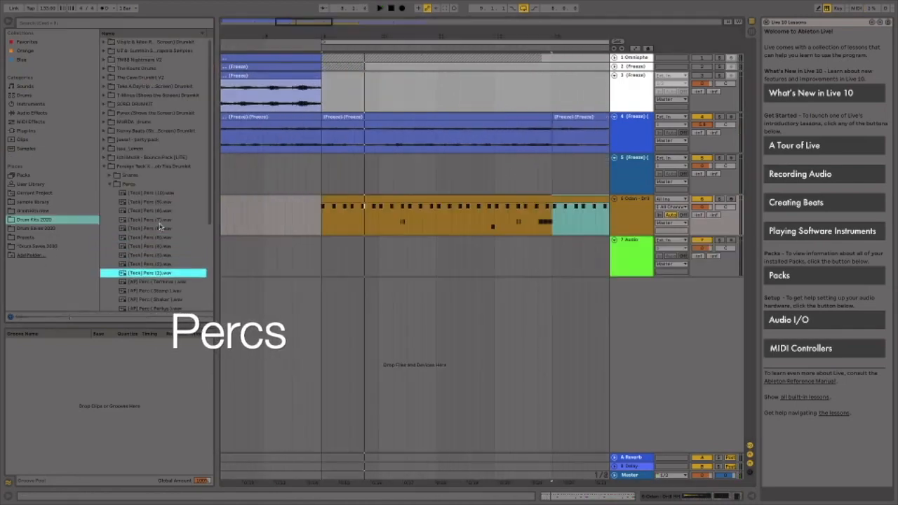
key("Up")
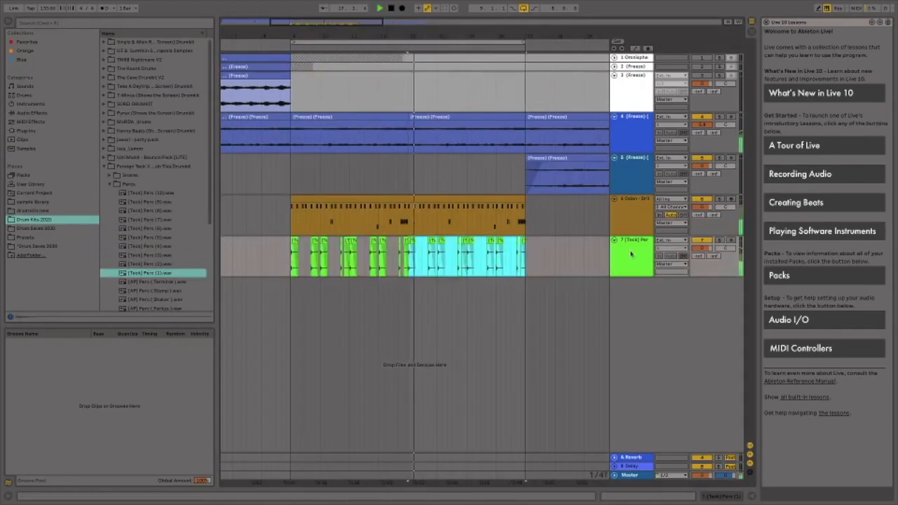
Step: Find the Raum effect in the browser and load it on the percussion track
left_click(539, 237)
type("808")
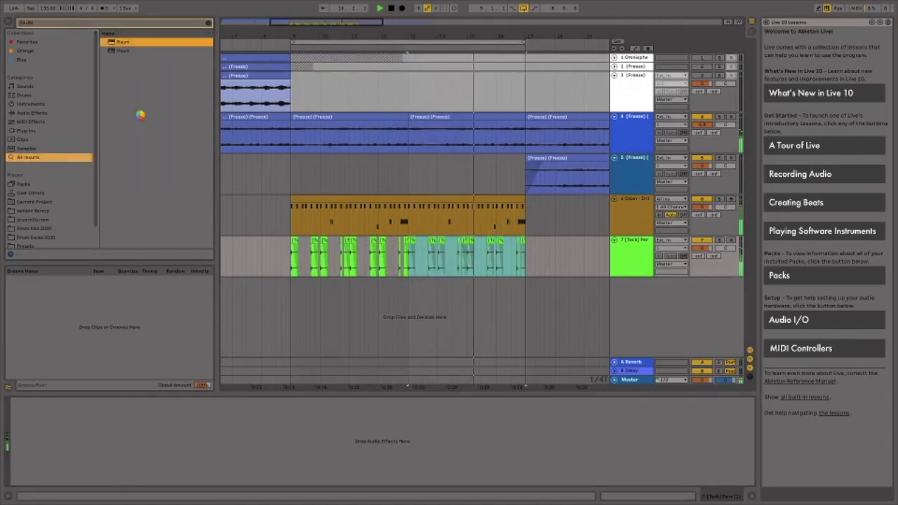
key("Return")
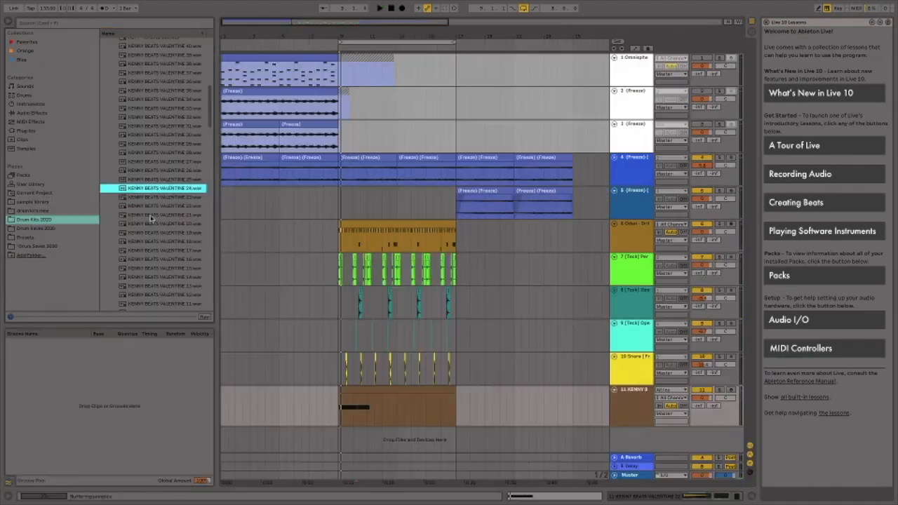
Step: Compare the 808 samples, load KENNY BEATS VALENTINE 24 on track 11, and insert a new audio track
key("Up")
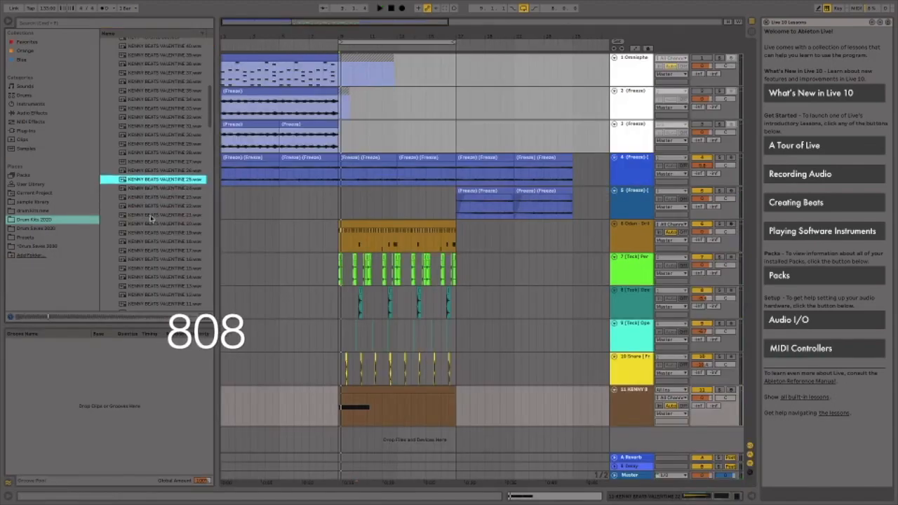
key("Down")
key("Return")
key("space")
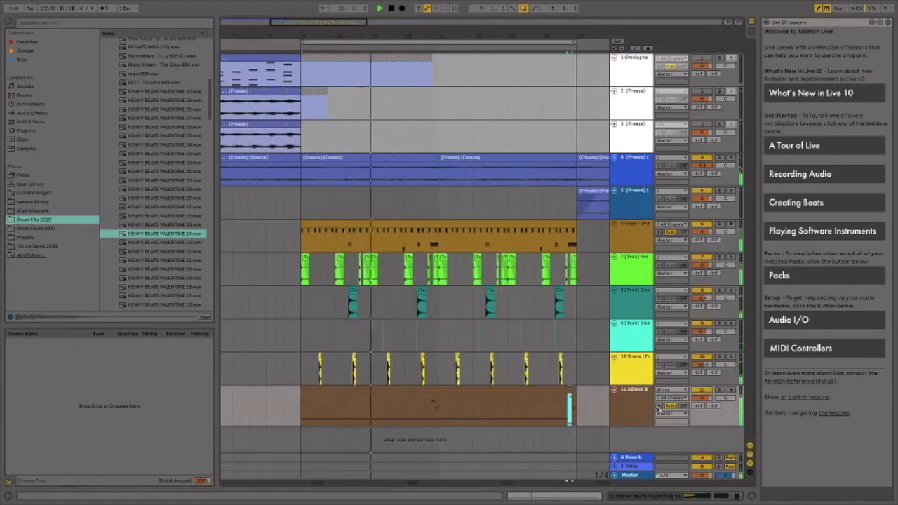
key("ctrl+t")
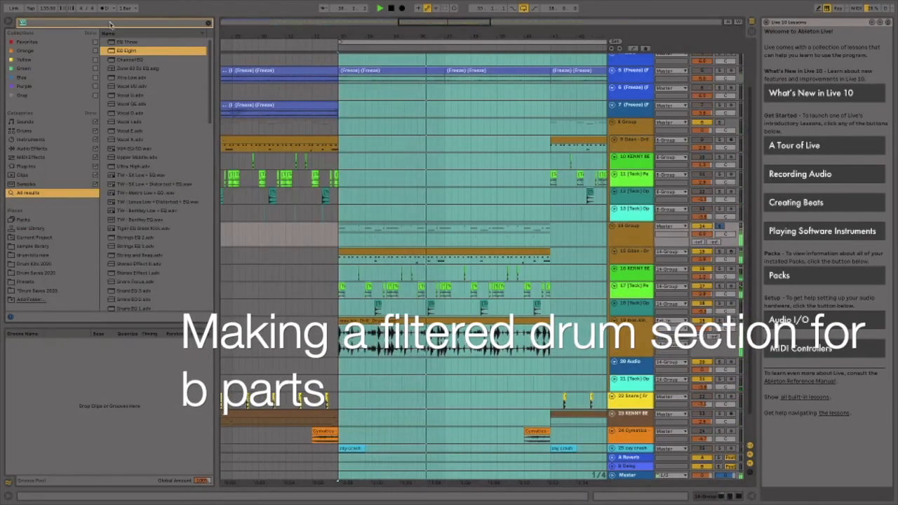
Step: Search the browser for "freq" and load Frequency Shifter on the duplicated drum group
type("freq")
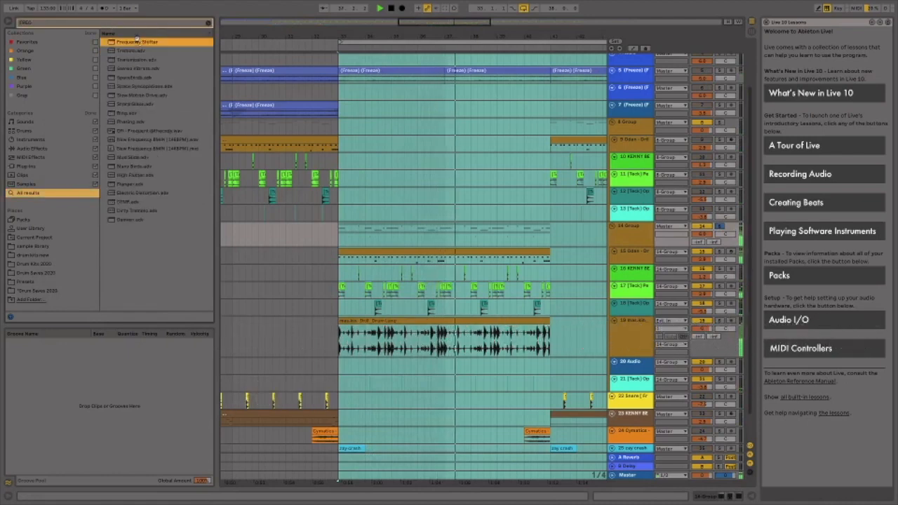
key("Return")
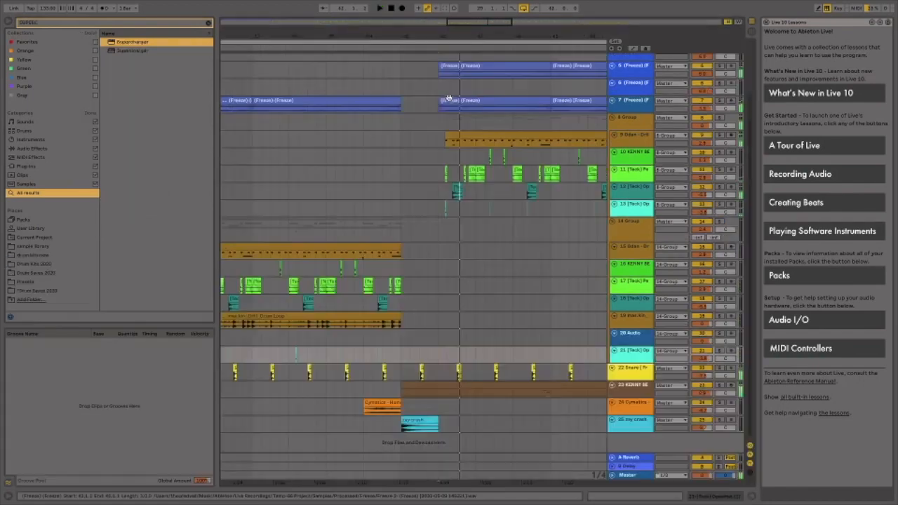
Step: Play the arrangement from bar 41 to check the drop before the melody clips re-enter
left_click(441, 103)
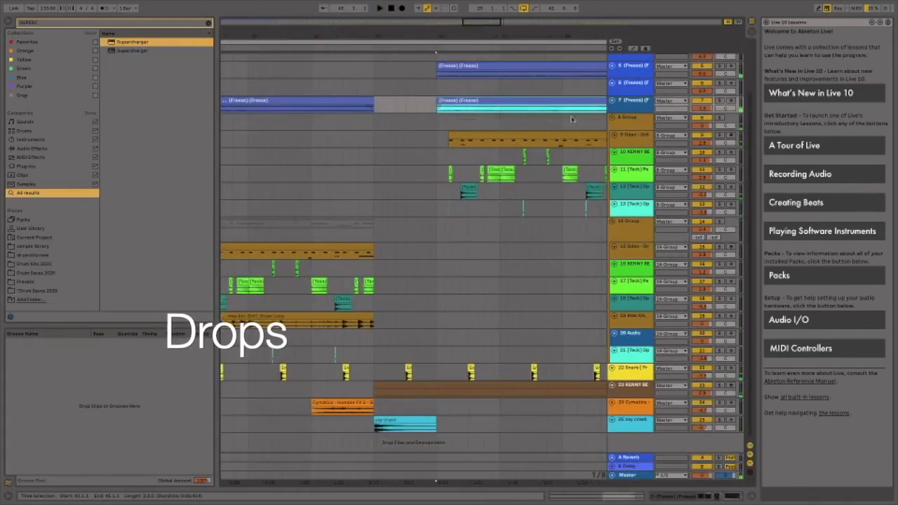
left_click(371, 360)
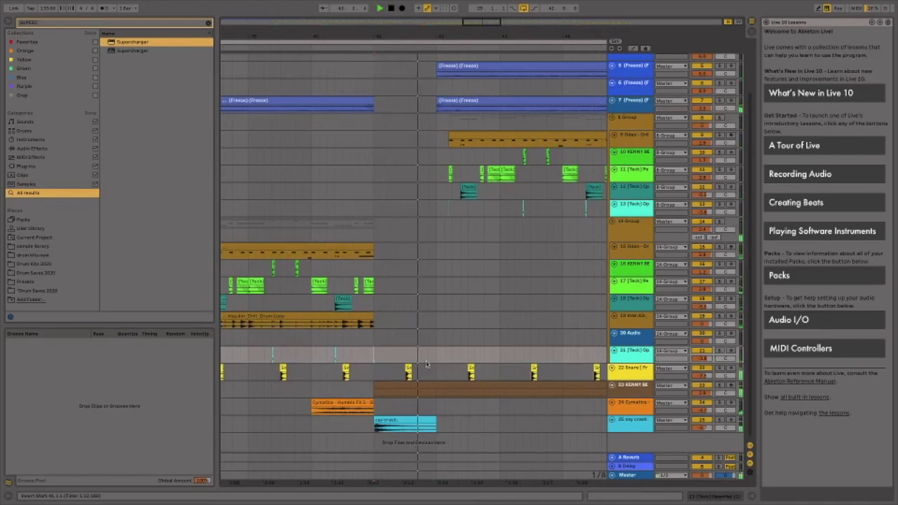
scroll(390, 154, "right", 5)
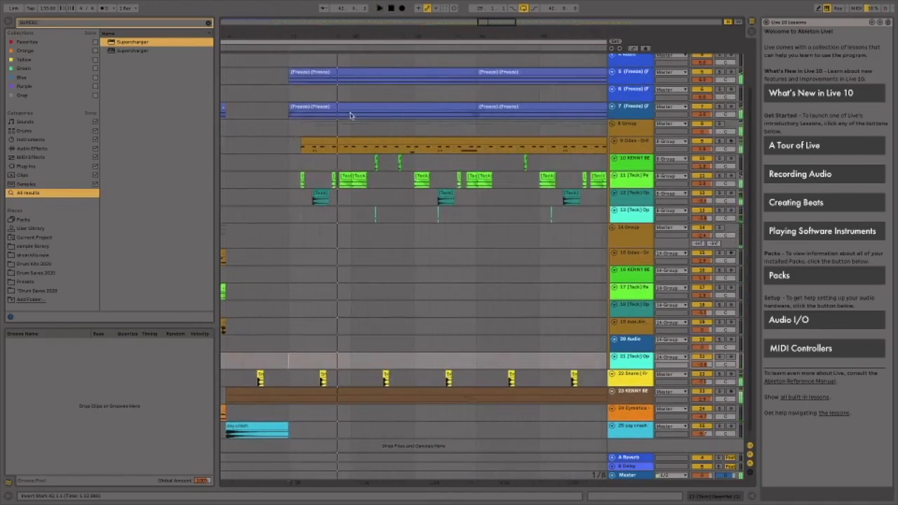
Step: Clear bar 42 of the frozen melody clips on tracks 5 to 7 to extend the drop
left_click(289, 86)
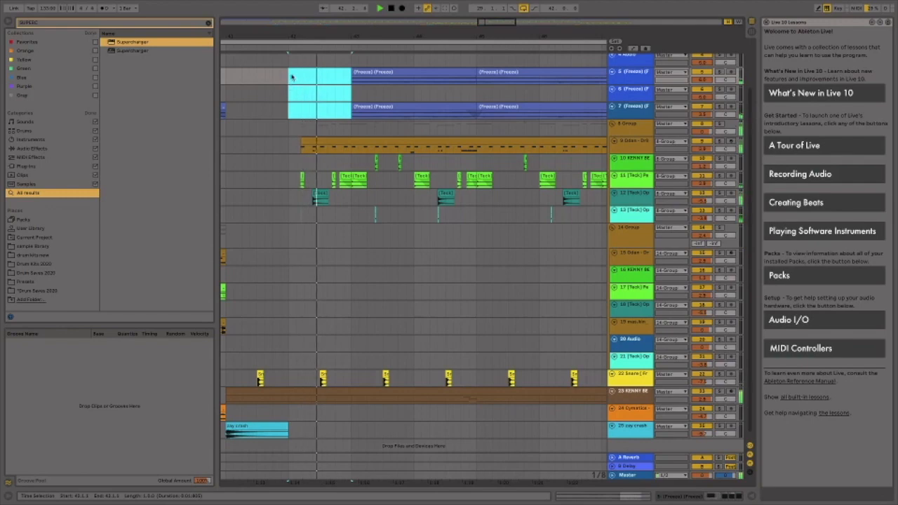
scroll(293, 79, "down", 5)
scroll(297, 90, "up", 2)
scroll(297, 90, "left", 2)
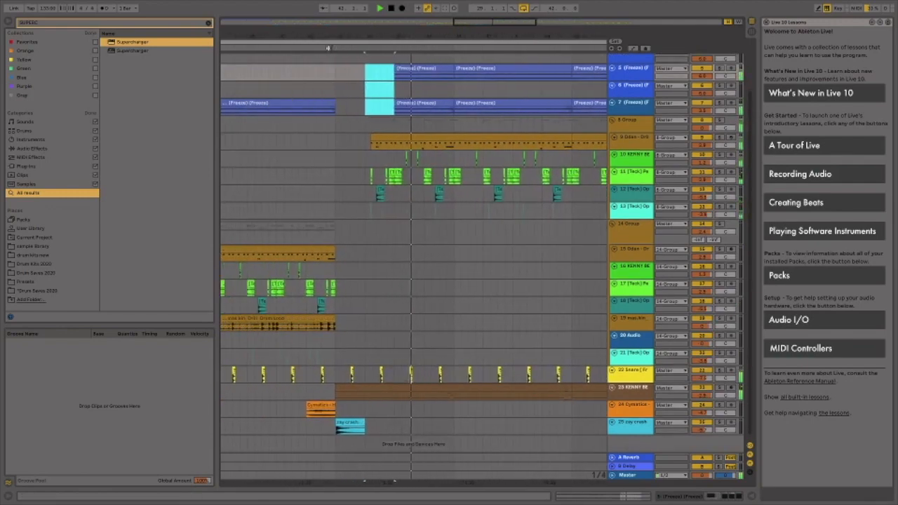
scroll(397, 68, "up", 3)
left_click(650, 70)
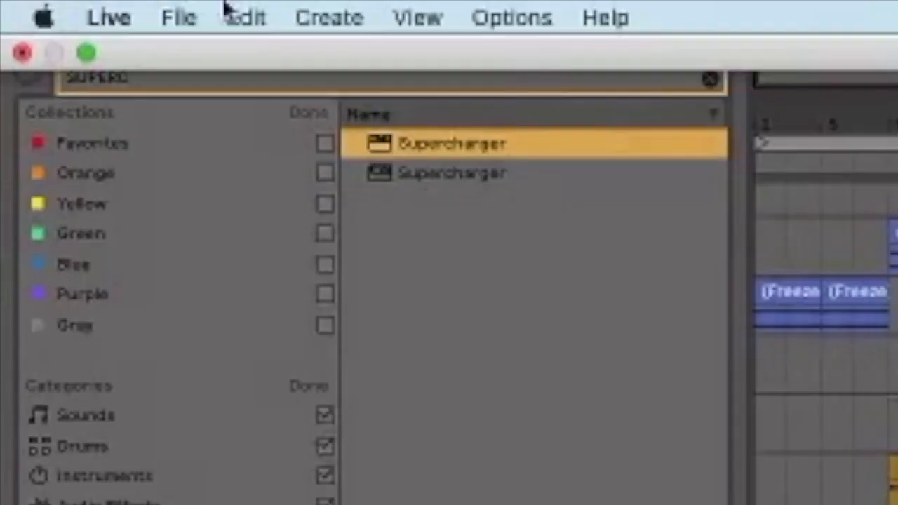
Step: Export the finished arrangement as a 16-bit WAV file with Triangular dither
left_click(52, 4)
left_click(331, 431)
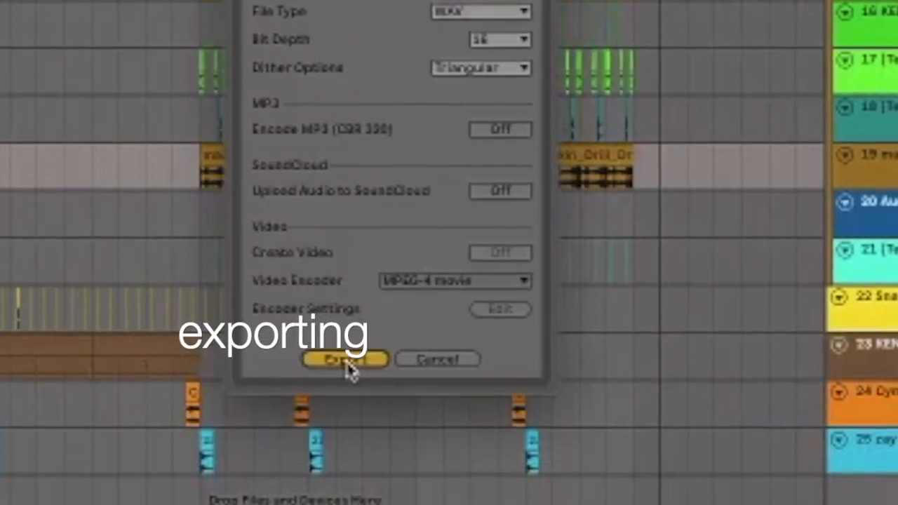
left_click(351, 363)
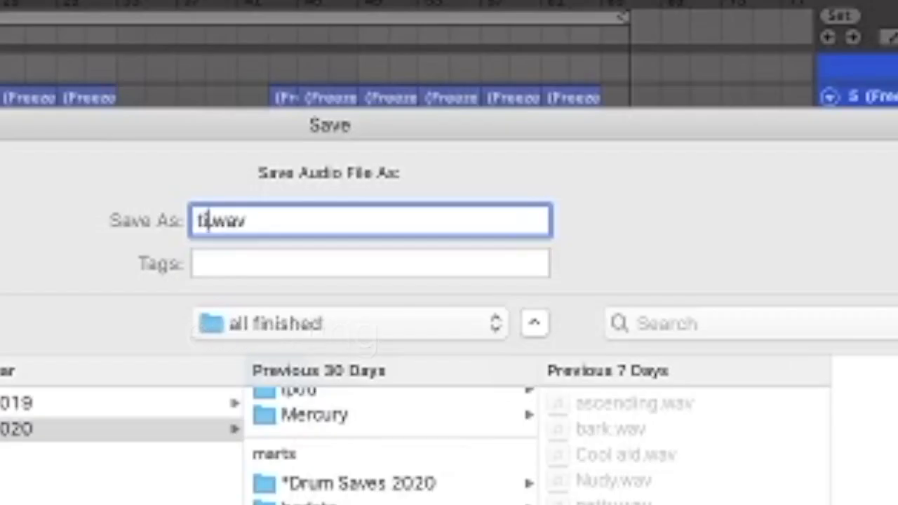